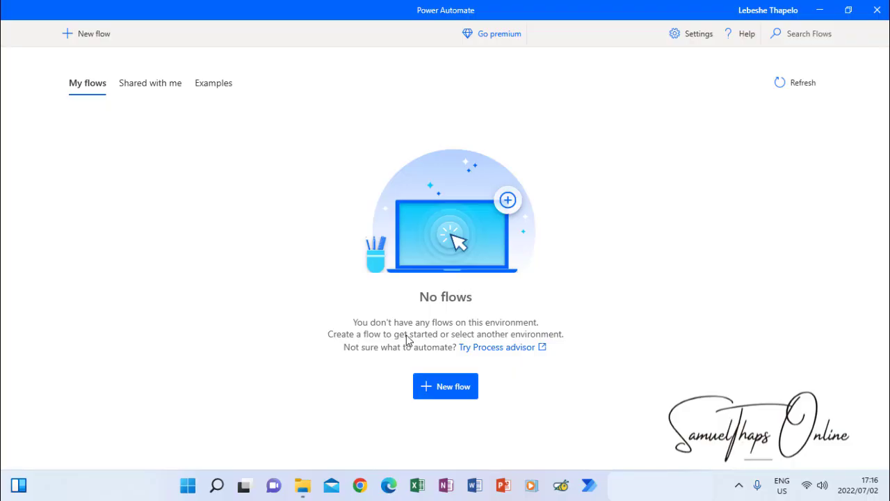
Step: Create a new desktop flow named RENAMING FILES
{"action": "left_click", "coordinate": [438, 387]}
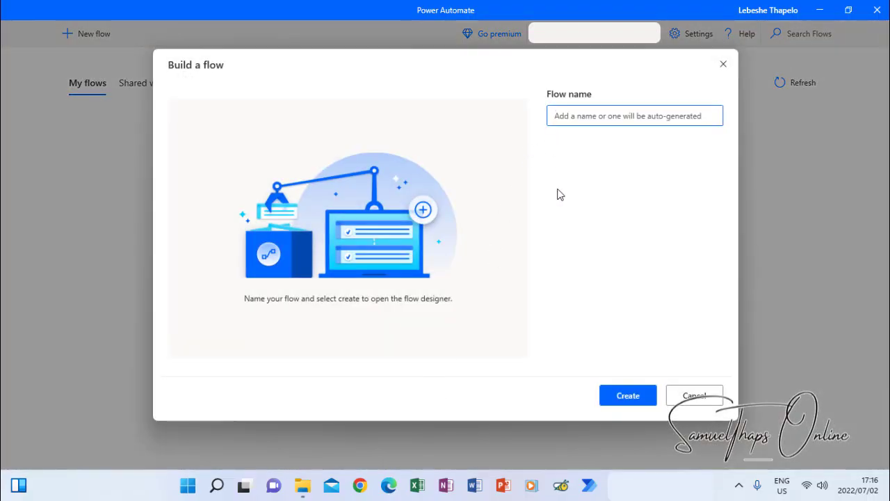
{"action": "type", "text": "RENAMING FILES"}
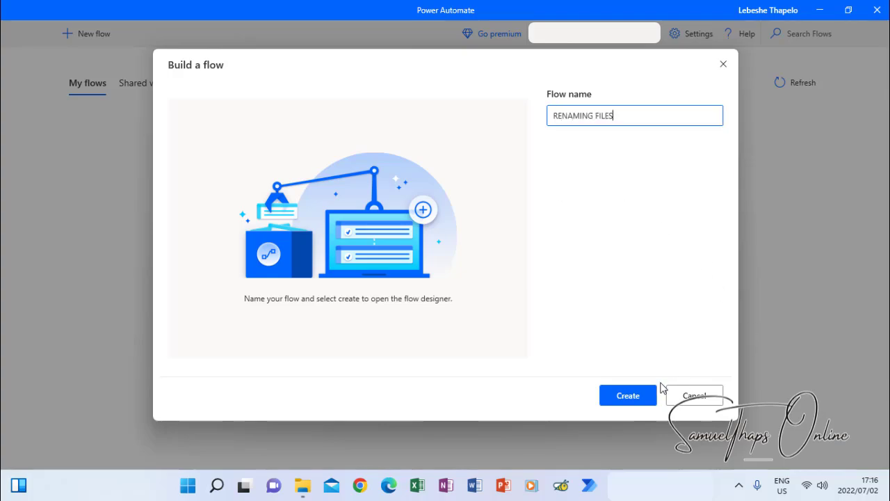
{"action": "left_click", "coordinate": [628, 395]}
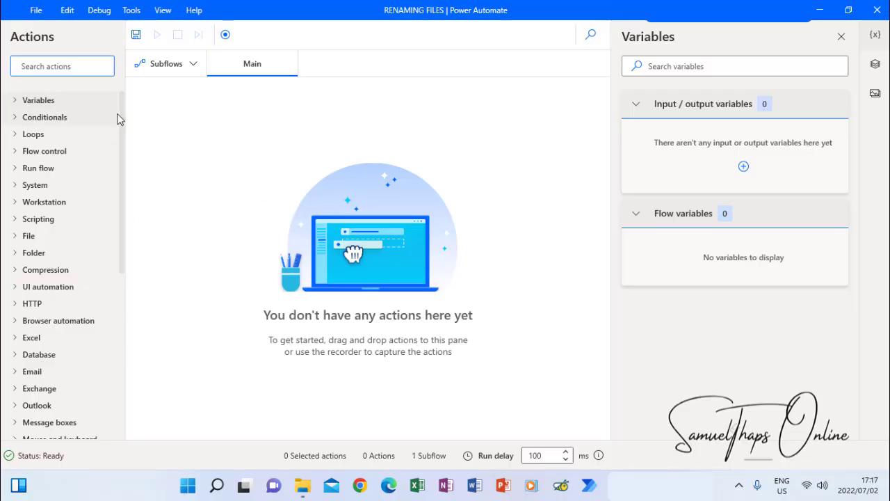
Step: Add a Get files in folder action that reads the FILES folder on the Desktop with subfolders included
{"action": "left_click_drag", "start_coordinate": [121, 114], "coordinate": [137, 174]}
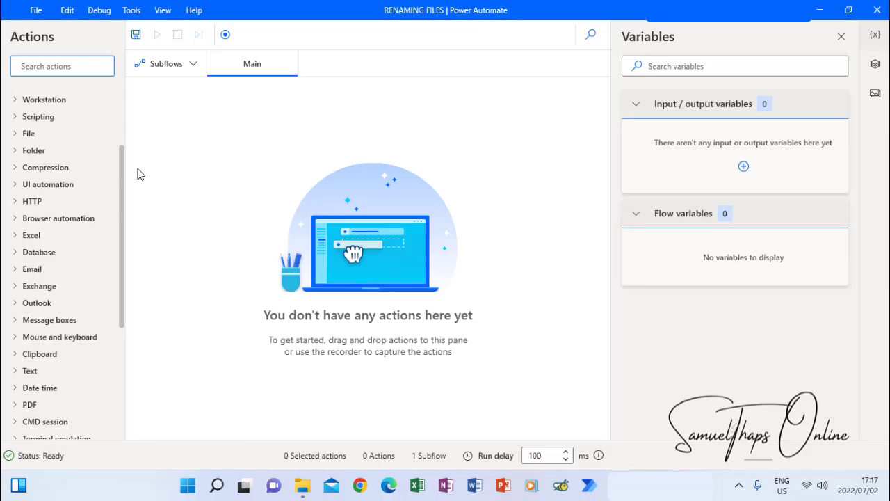
{"action": "left_click", "coordinate": [16, 151]}
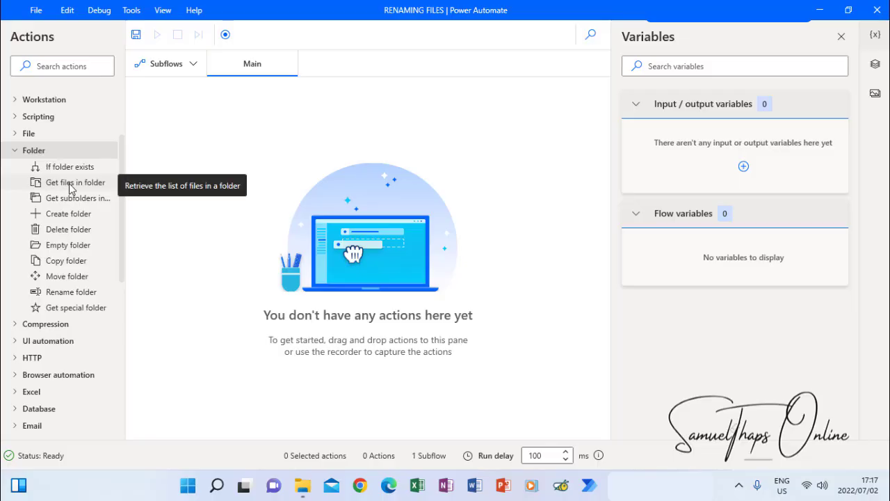
{"action": "left_click_drag", "start_coordinate": [61, 188], "coordinate": [354, 187]}
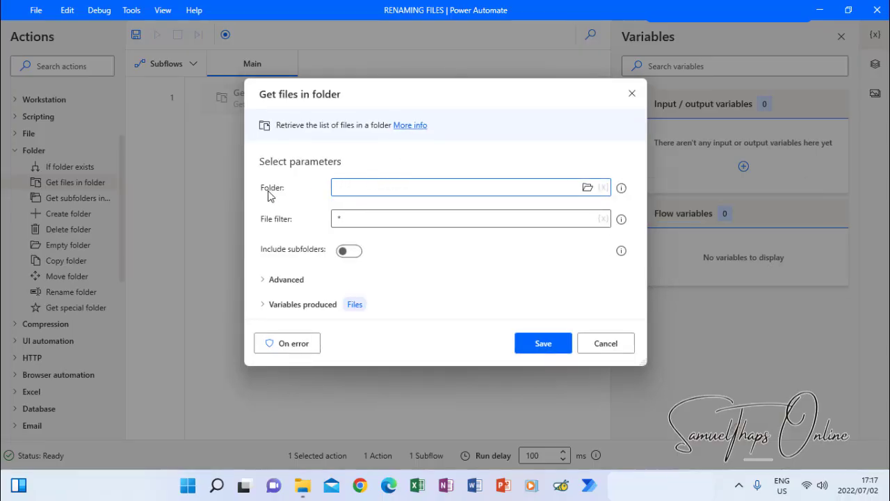
{"action": "left_click", "coordinate": [587, 188]}
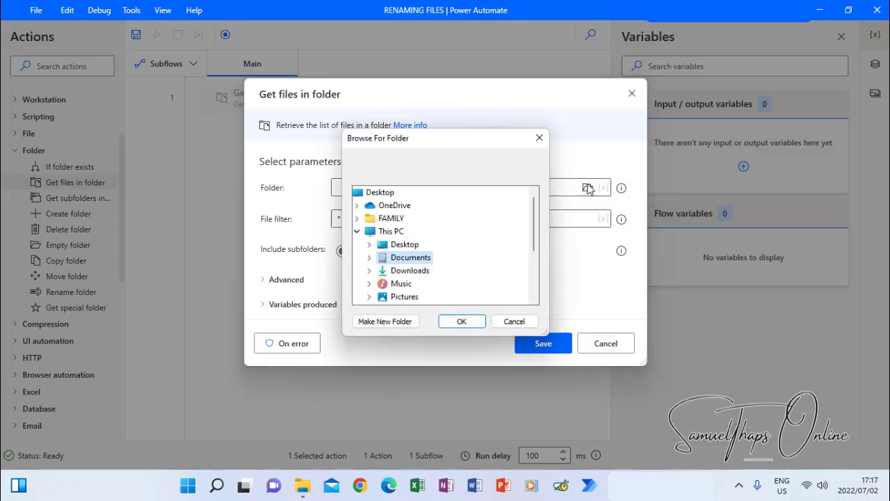
{"action": "left_click", "coordinate": [387, 232]}
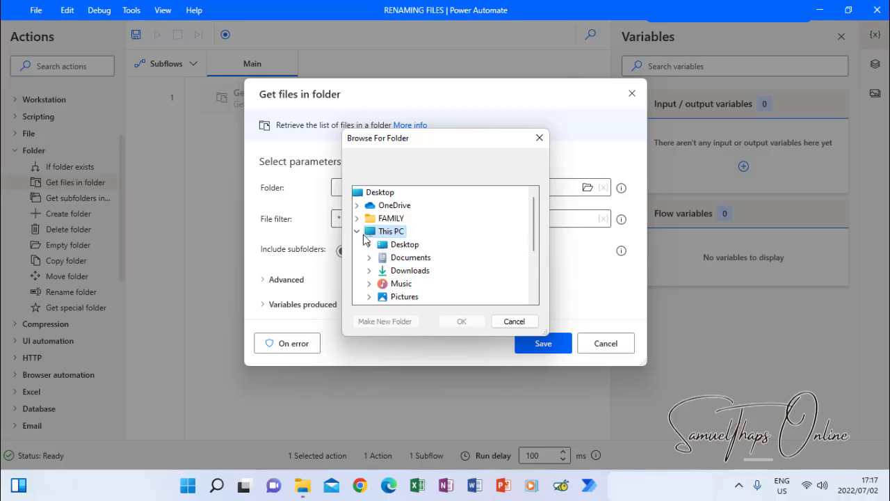
{"action": "left_click", "coordinate": [370, 245]}
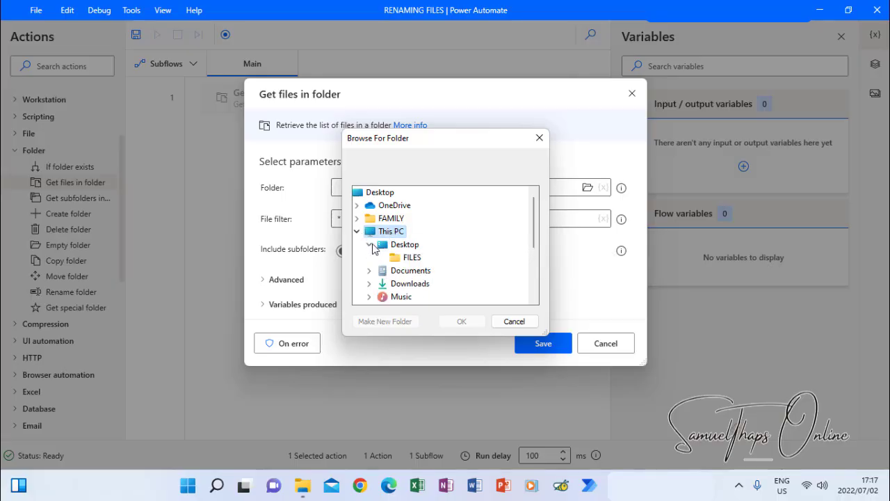
{"action": "left_click", "coordinate": [412, 257]}
{"action": "left_click", "coordinate": [462, 321]}
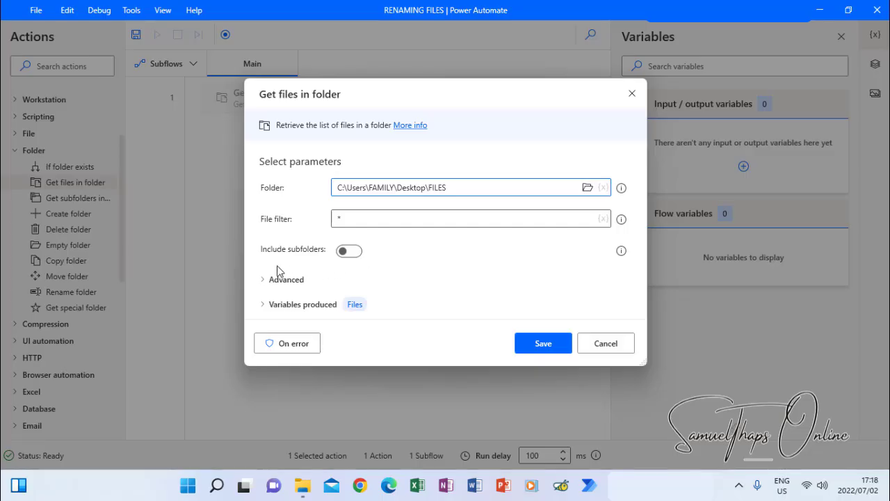
{"action": "left_click", "coordinate": [343, 251]}
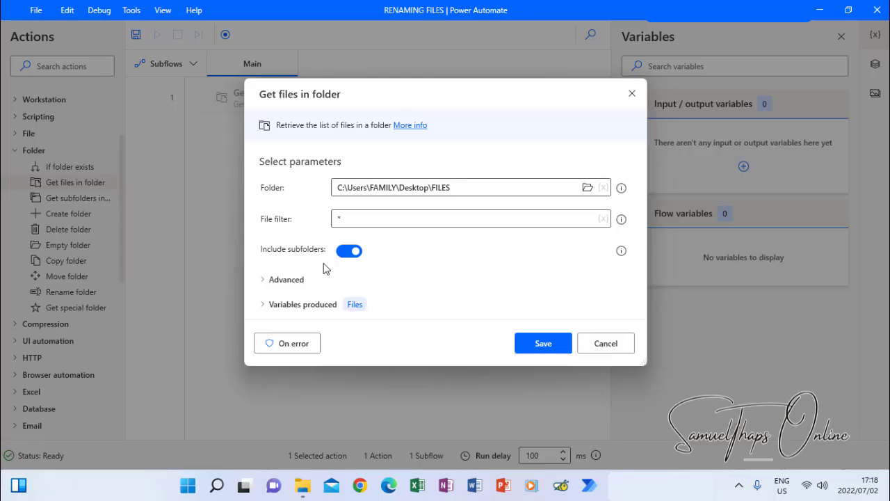
{"action": "left_click", "coordinate": [537, 345]}
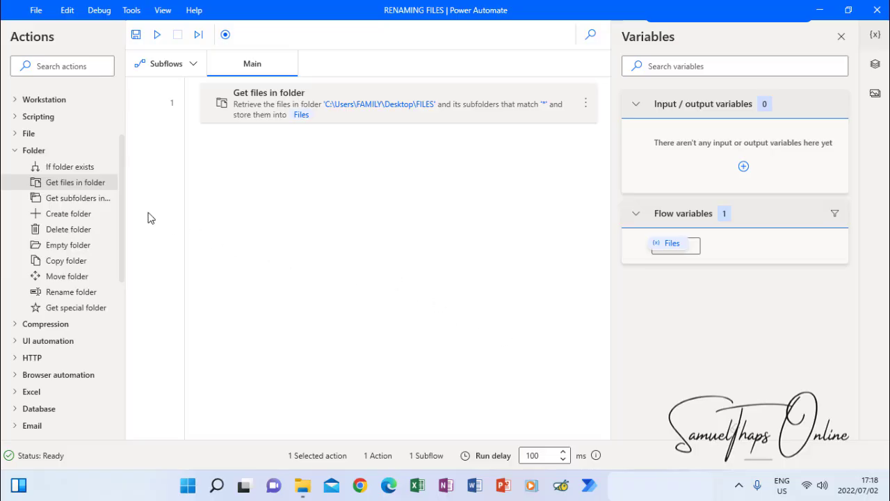
Step: Add a Rename file(s) action after the folder action, with the Files variable as the files to rename
{"action": "left_click", "coordinate": [16, 134]}
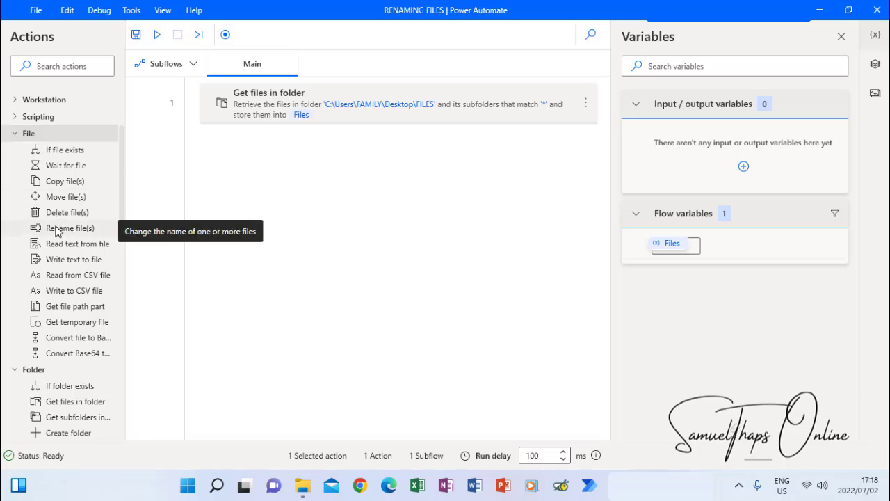
{"action": "left_click_drag", "start_coordinate": [55, 232], "coordinate": [298, 201]}
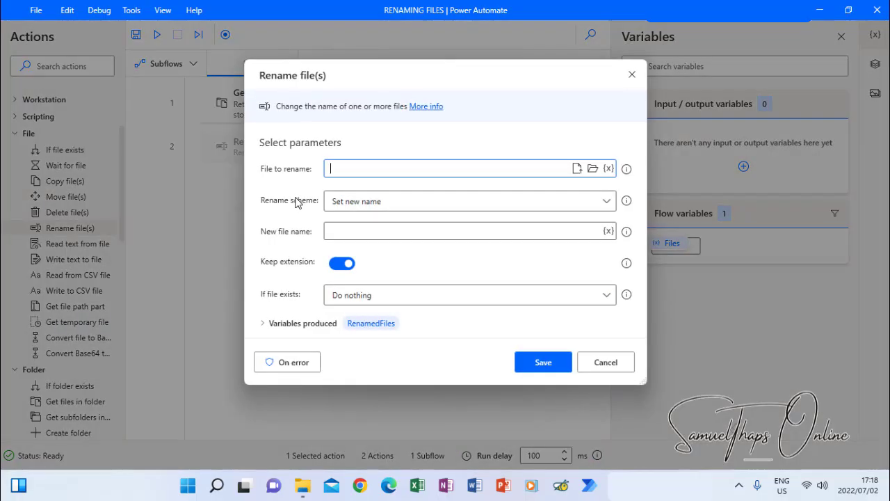
{"action": "left_click", "coordinate": [608, 169]}
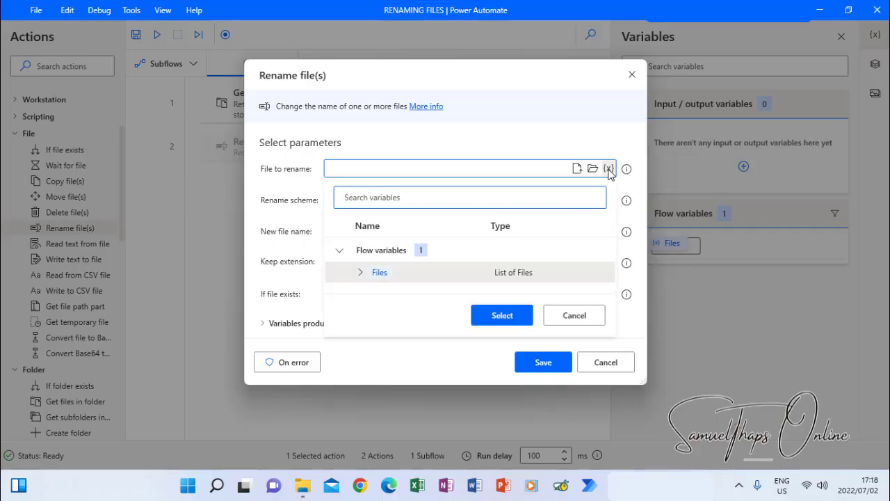
{"action": "left_click", "coordinate": [381, 272]}
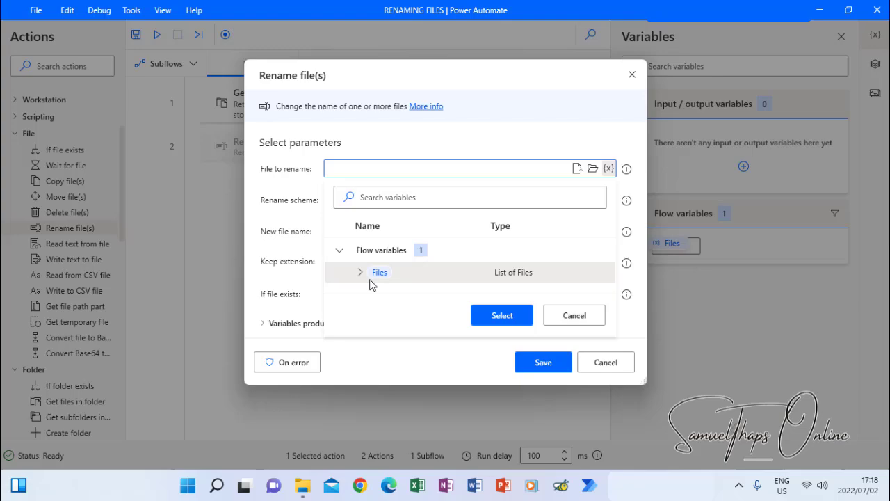
{"action": "double_click", "coordinate": [379, 272]}
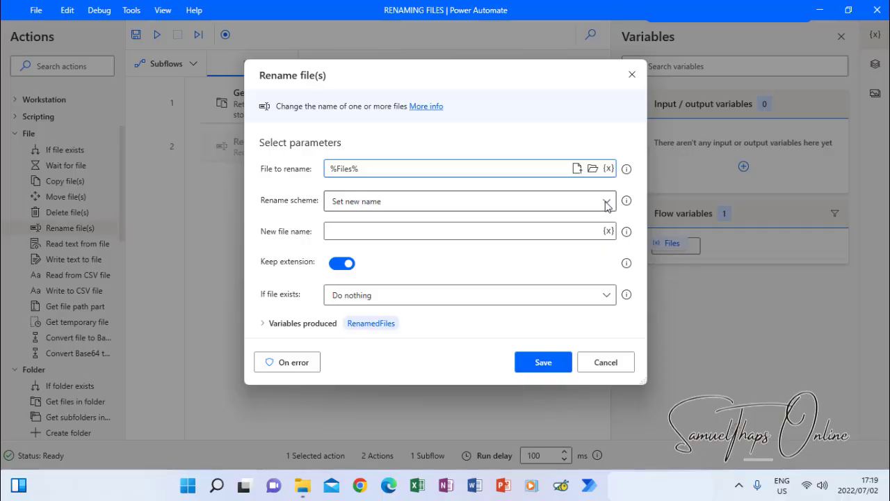
Step: Check the current file names in the FILES folder, and save the rename action with the Add text scheme placing RSA_ before the name
{"action": "left_click", "coordinate": [304, 487]}
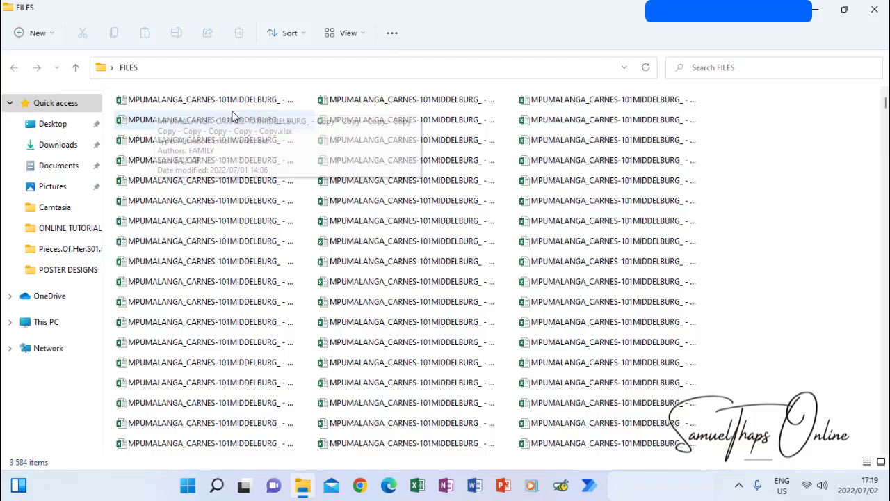
{"action": "left_click", "coordinate": [817, 10]}
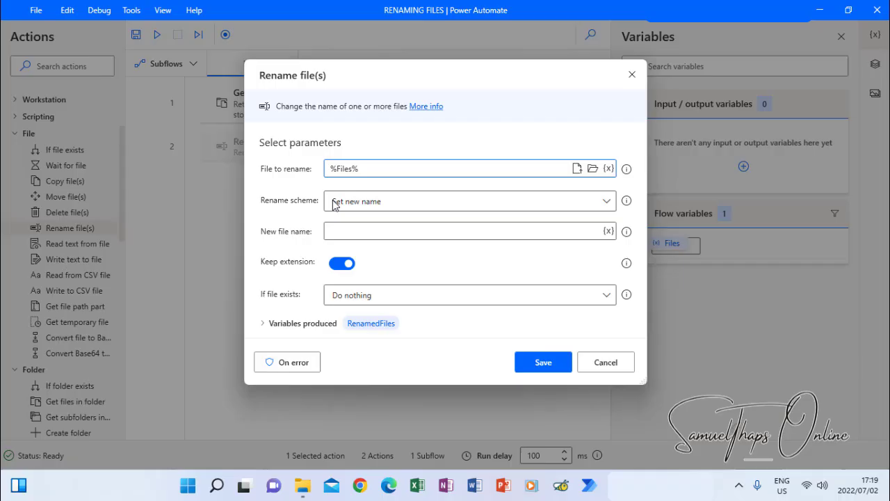
{"action": "left_click", "coordinate": [606, 201]}
{"action": "left_click", "coordinate": [351, 240]}
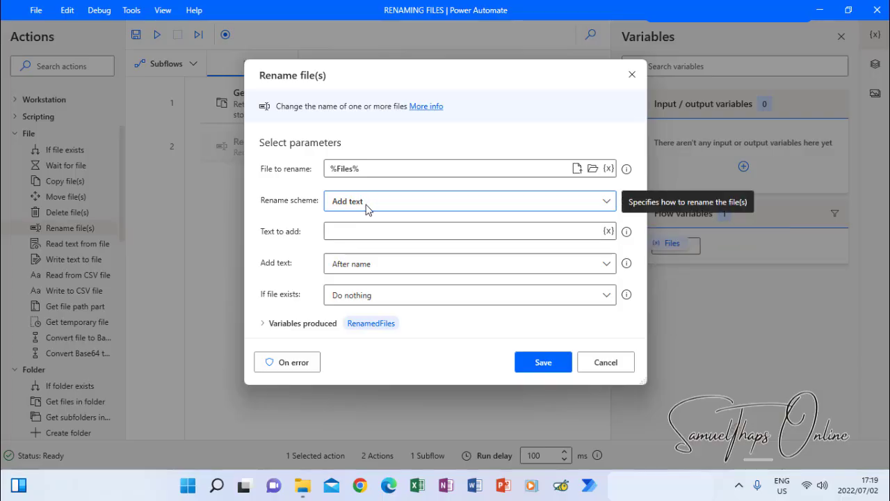
{"action": "left_click", "coordinate": [336, 231]}
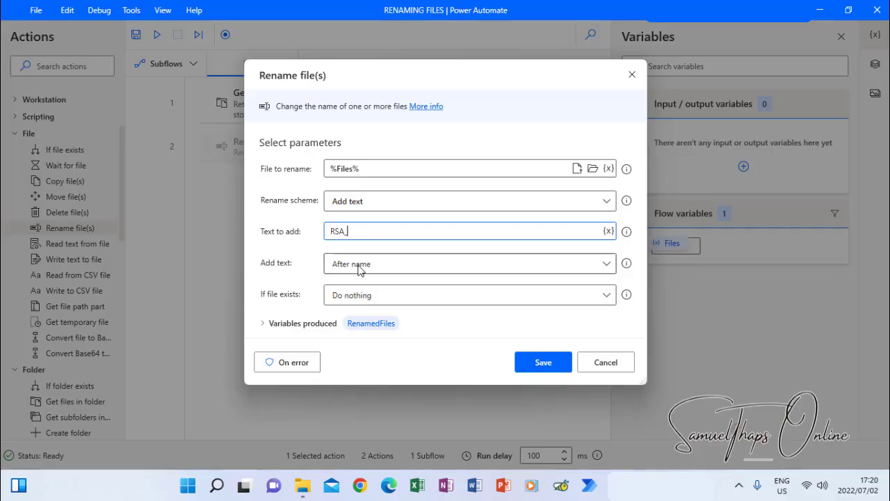
{"action": "left_click", "coordinate": [606, 264]}
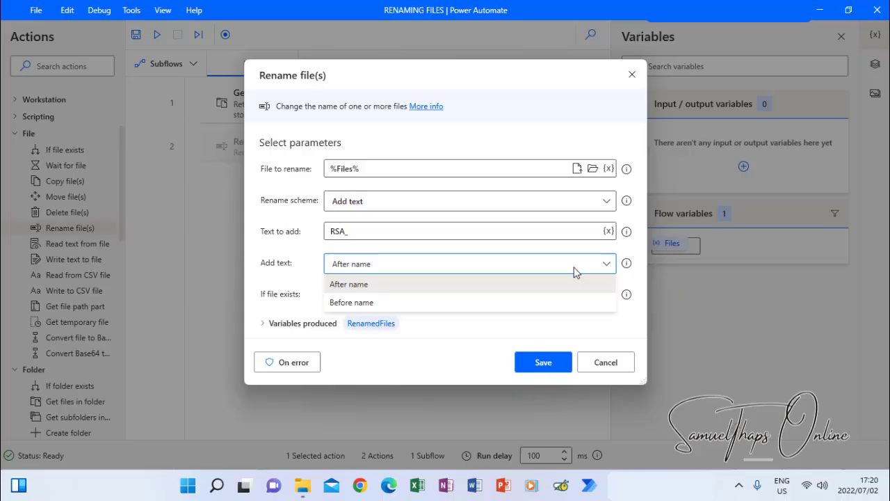
{"action": "left_click", "coordinate": [366, 303]}
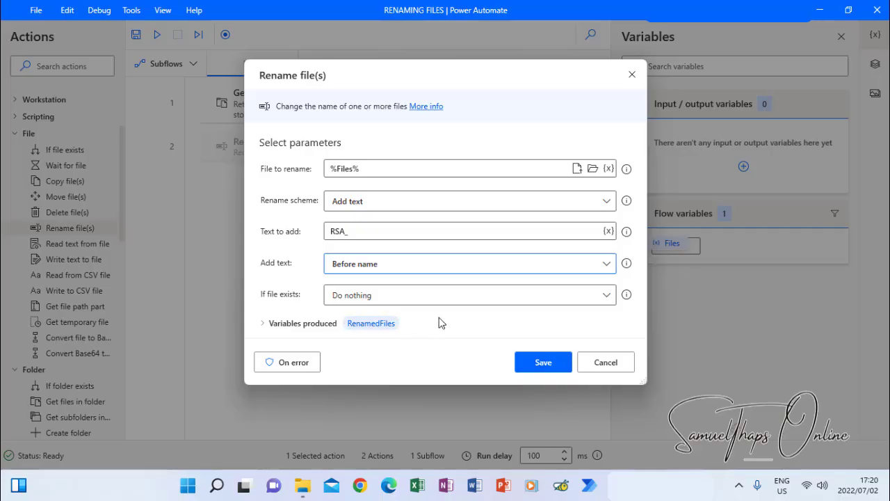
{"action": "left_click", "coordinate": [534, 362]}
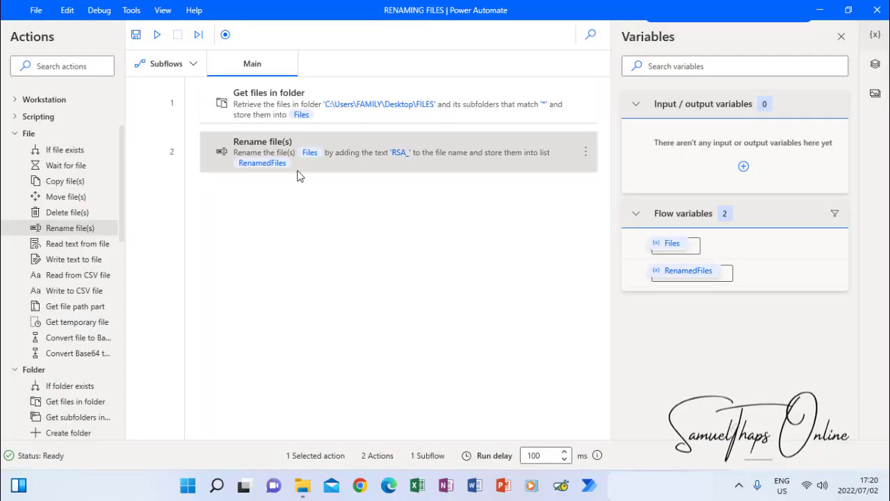
Step: Run the flow and inspect the file names in the FILES folder in File Explorer before and after the run
{"action": "left_click", "coordinate": [303, 486]}
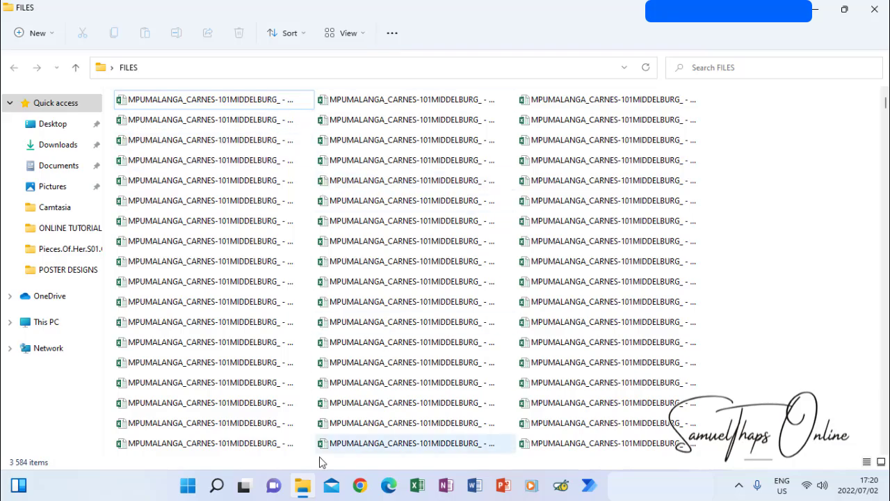
{"action": "left_click", "coordinate": [308, 492]}
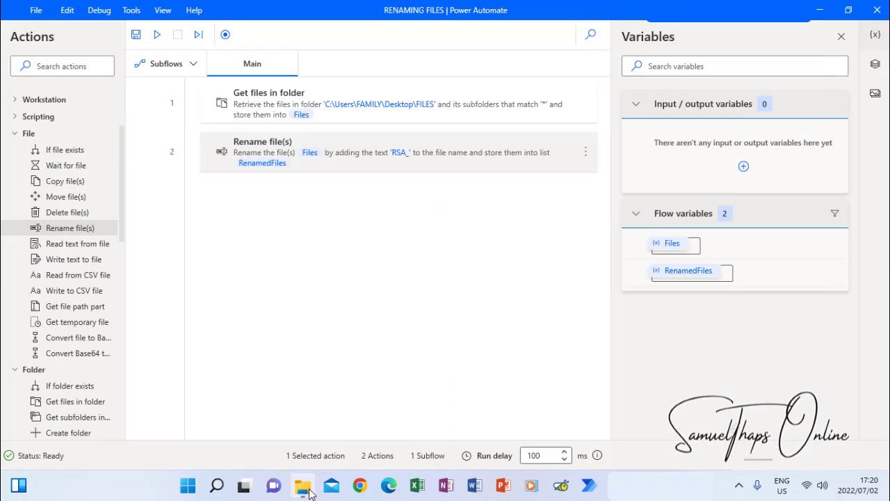
{"action": "left_click", "coordinate": [157, 36]}
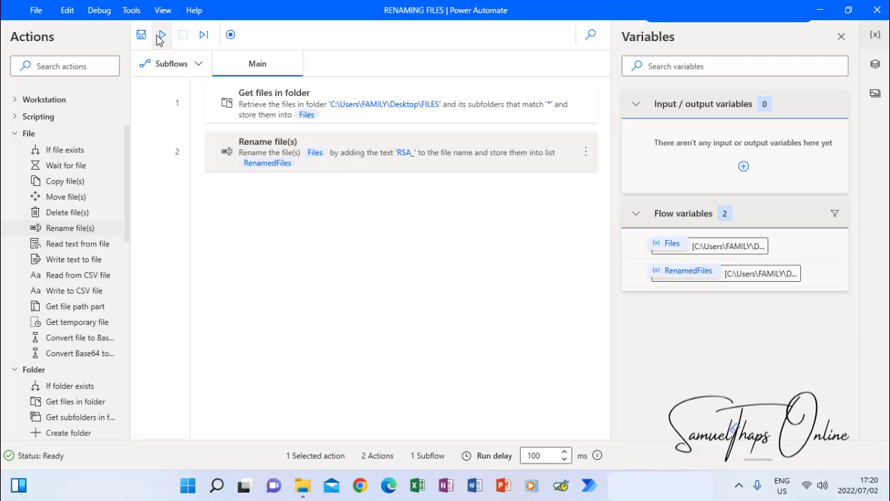
{"action": "left_click", "coordinate": [303, 487]}
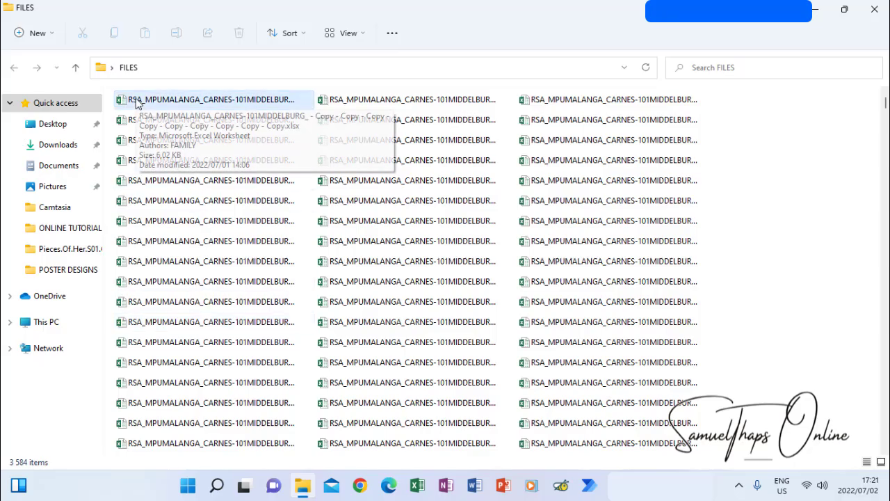